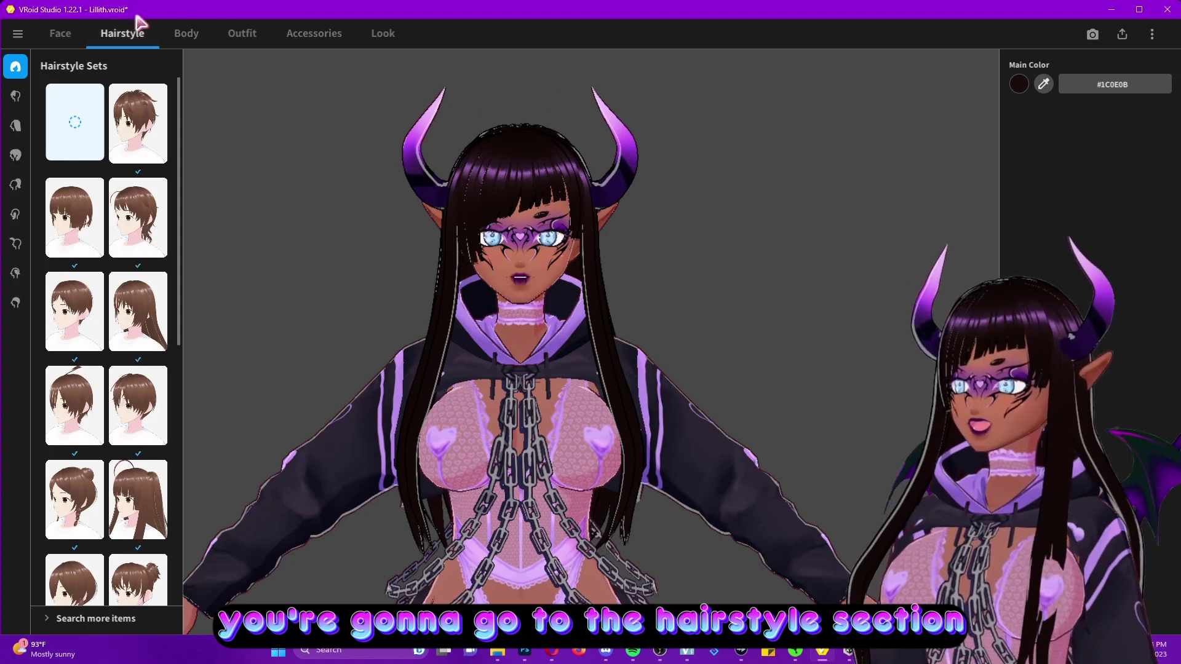
Step: Import the Tail & Wings custom item from the Succubus Tail Pkg folder as an Extra hair item and wear it immediately
{"action": "left_click", "coordinate": [17, 274]}
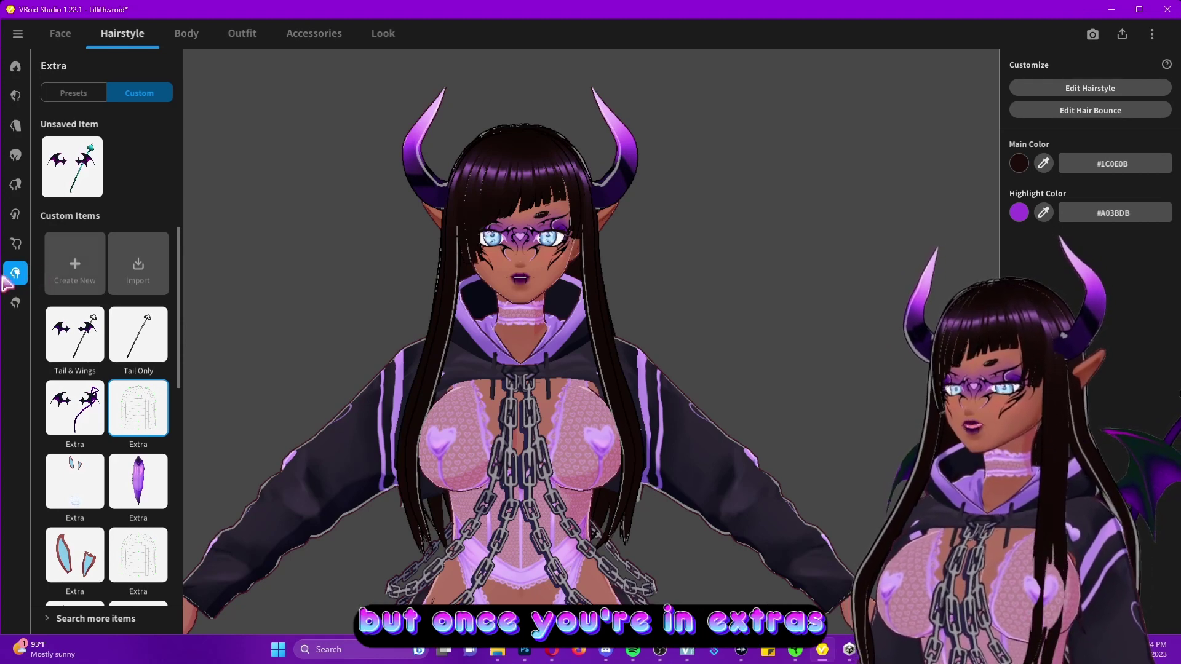
{"action": "left_click", "coordinate": [158, 273]}
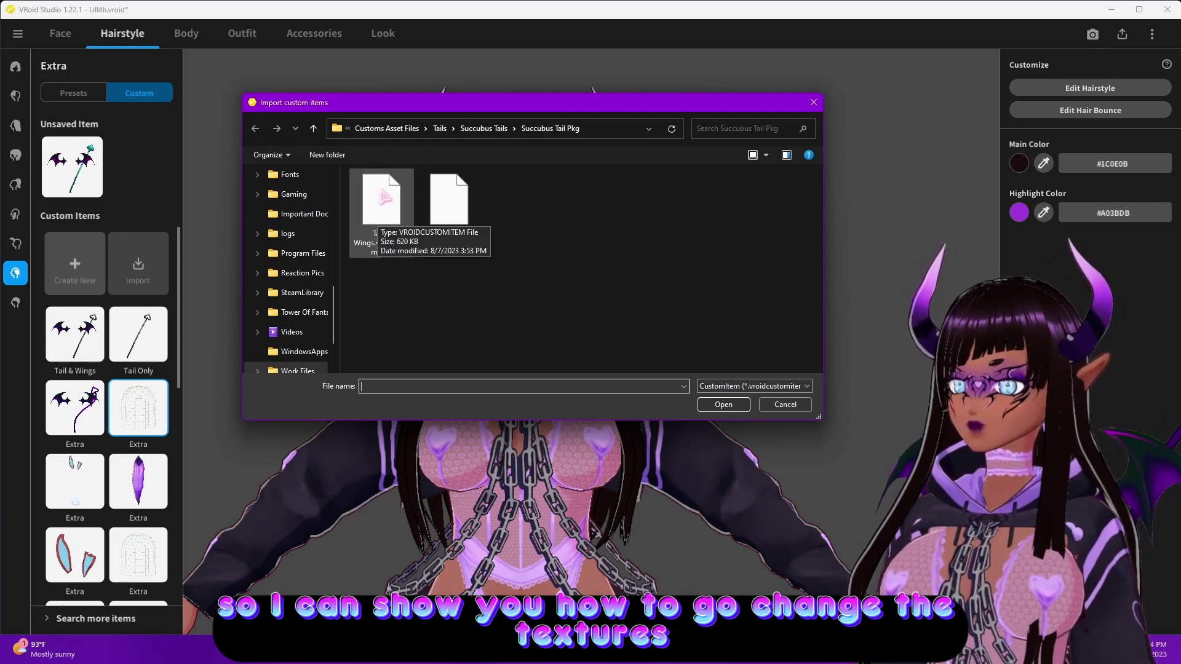
{"action": "double_click", "coordinate": [392, 190]}
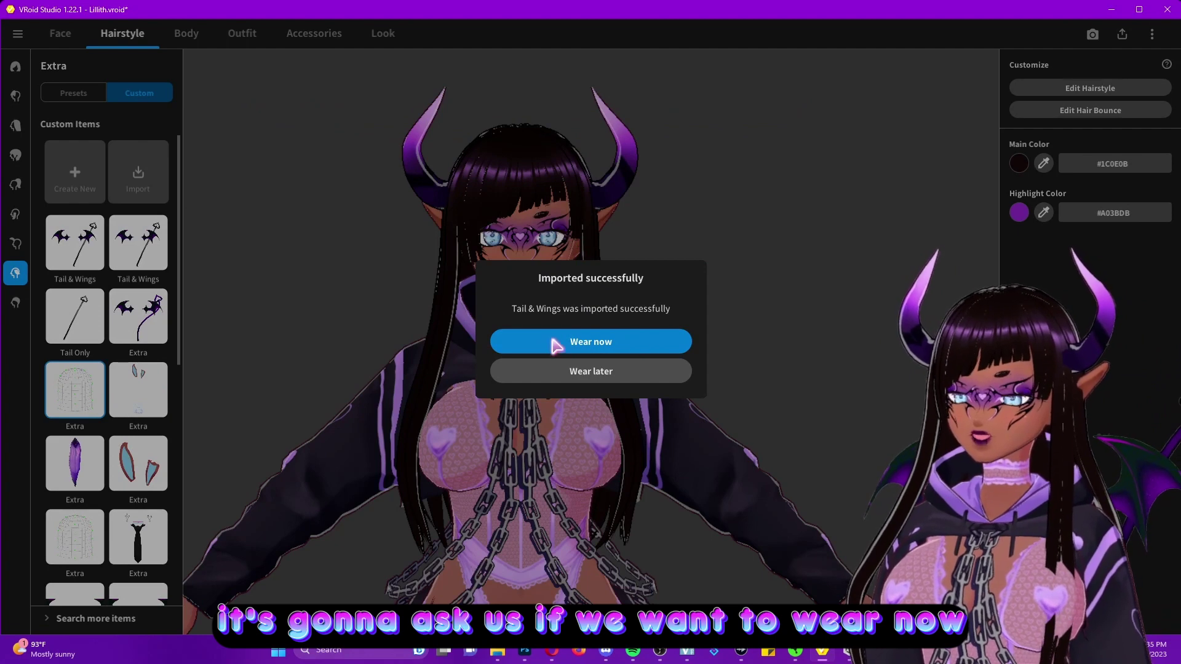
{"action": "left_click", "coordinate": [564, 346]}
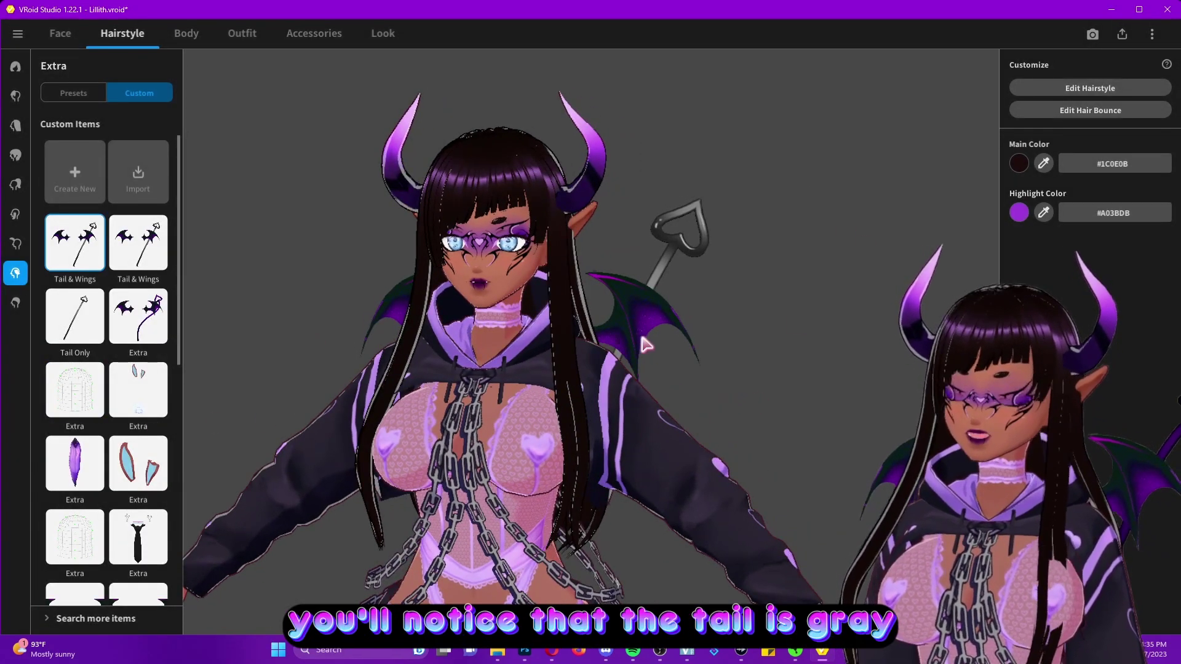
Step: Open the extra hair item for editing, select the Tail hair group and delete five surplus materials not used by the model
{"action": "left_click", "coordinate": [1091, 89]}
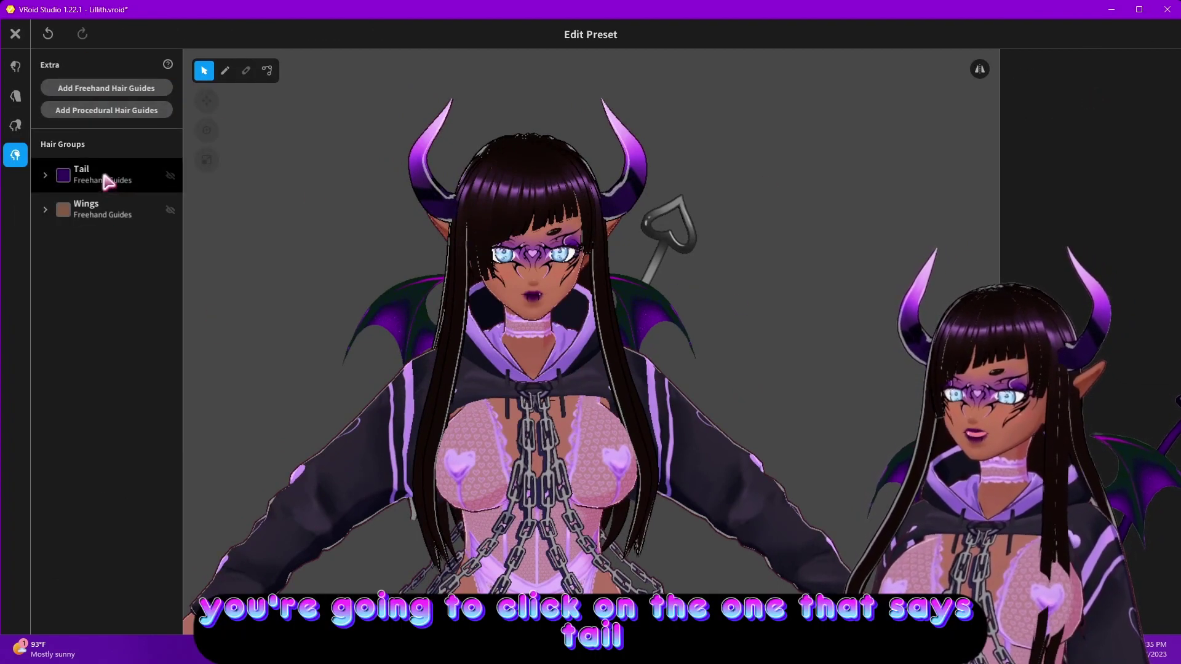
{"action": "left_click", "coordinate": [104, 178]}
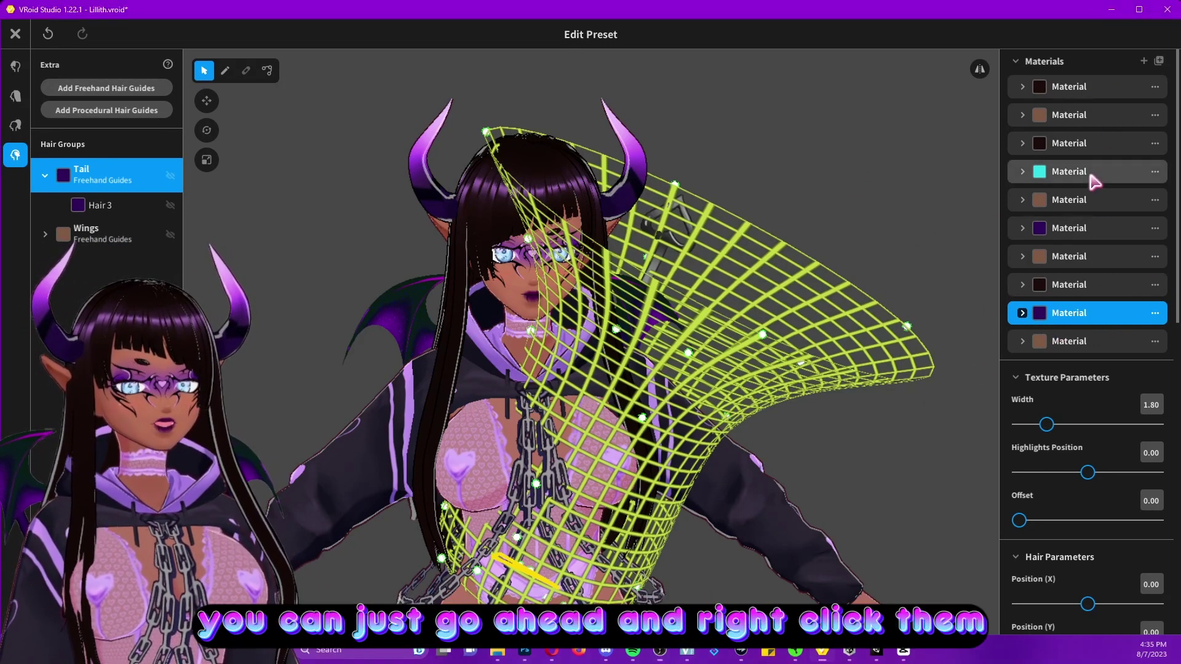
{"action": "right_click", "coordinate": [1087, 169]}
{"action": "left_click", "coordinate": [1040, 186]}
{"action": "left_click", "coordinate": [1040, 186]}
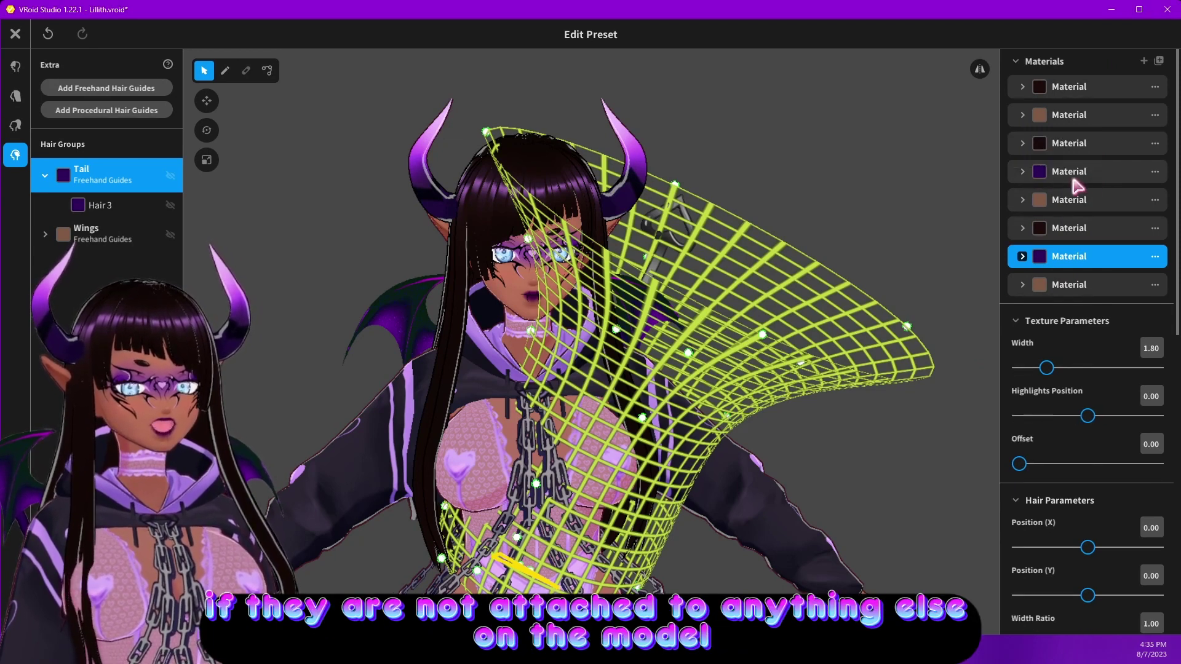
{"action": "right_click", "coordinate": [1045, 199]}
{"action": "left_click", "coordinate": [1045, 187]}
{"action": "right_click", "coordinate": [1037, 198]}
{"action": "left_click", "coordinate": [1034, 192]}
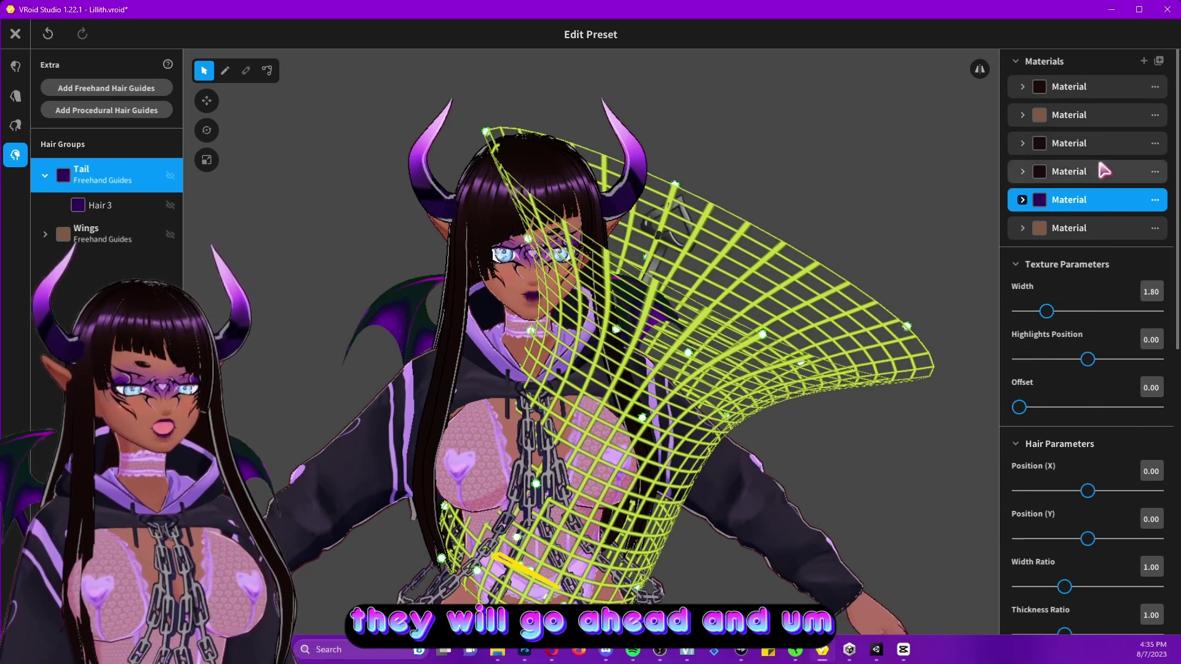
{"action": "right_click", "coordinate": [1040, 198]}
{"action": "left_click", "coordinate": [1040, 187]}
{"action": "right_click", "coordinate": [1088, 200]}
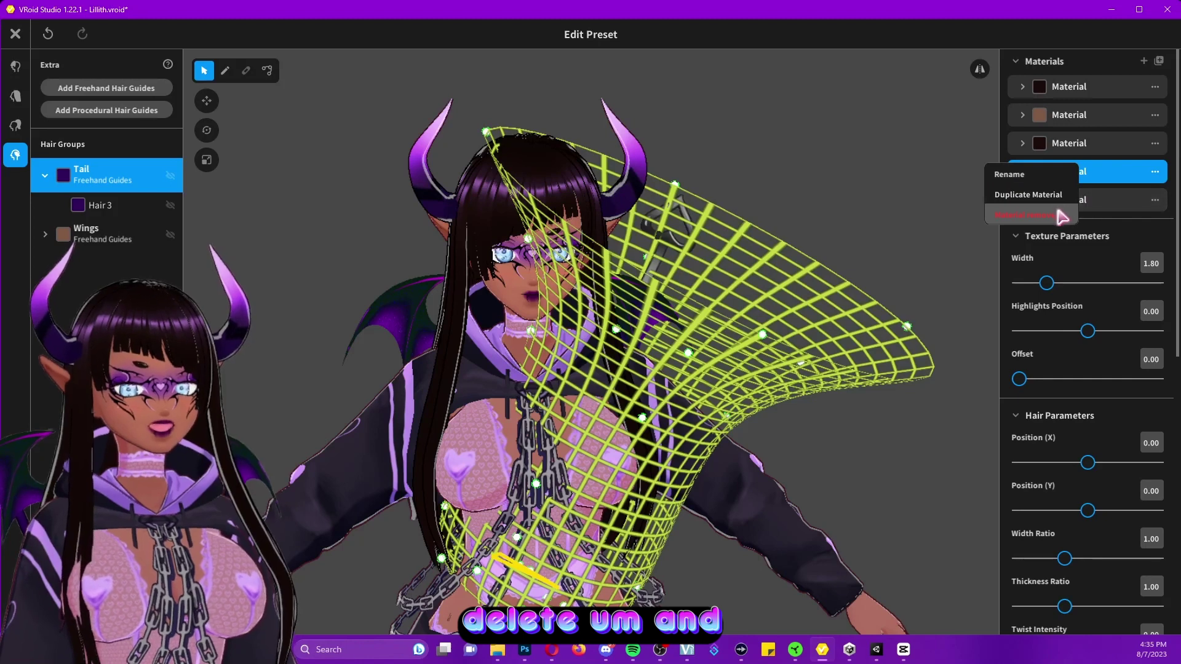
{"action": "left_click", "coordinate": [1090, 119]}
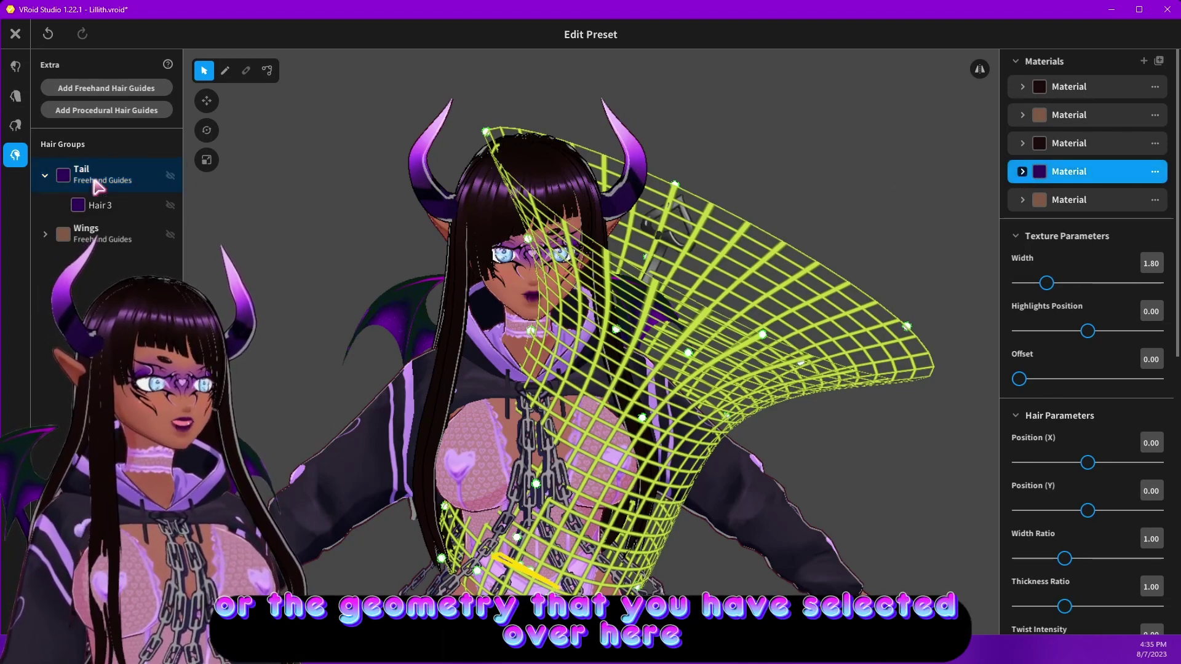
Step: Expand the Tail group's assigned material and enable its Main Color so the color applies to the tail
{"action": "left_click", "coordinate": [153, 175]}
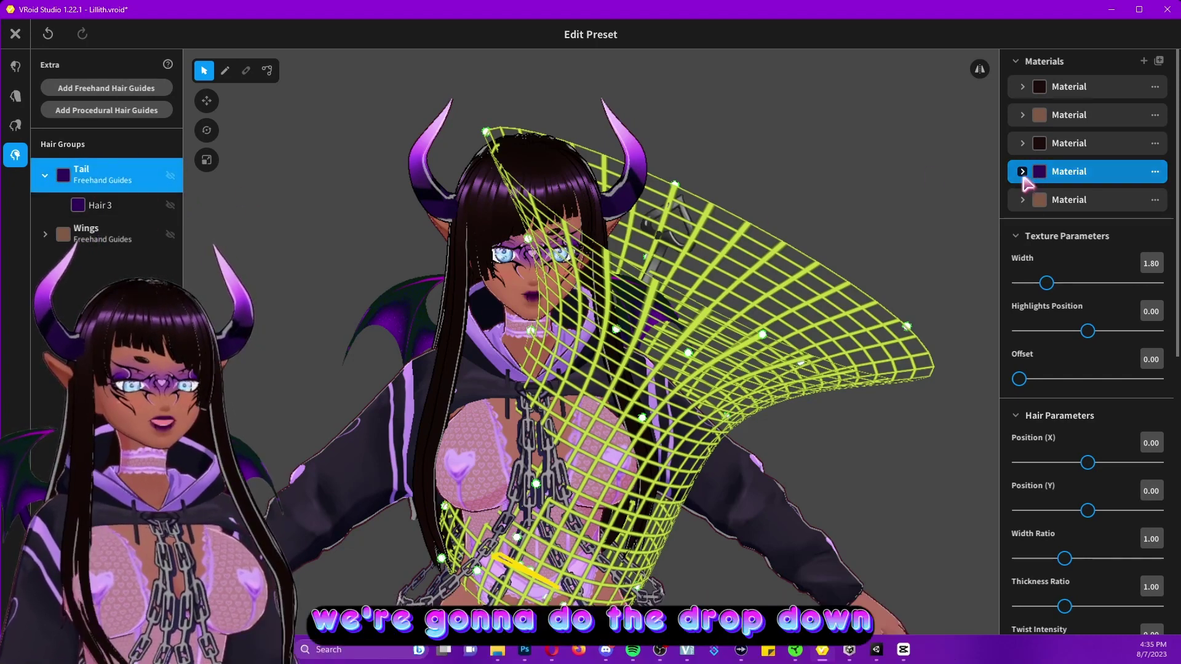
{"action": "left_click", "coordinate": [1023, 172]}
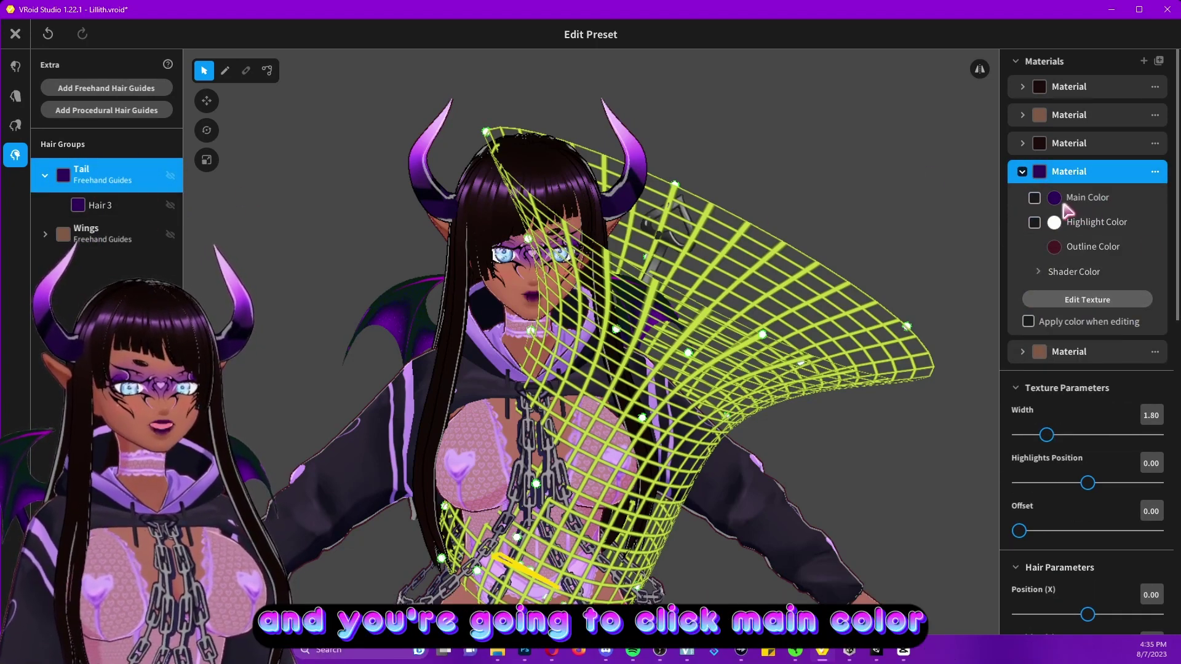
{"action": "left_click", "coordinate": [1034, 198]}
{"action": "right_click_drag", "start_coordinate": [891, 290], "coordinate": [924, 289]}
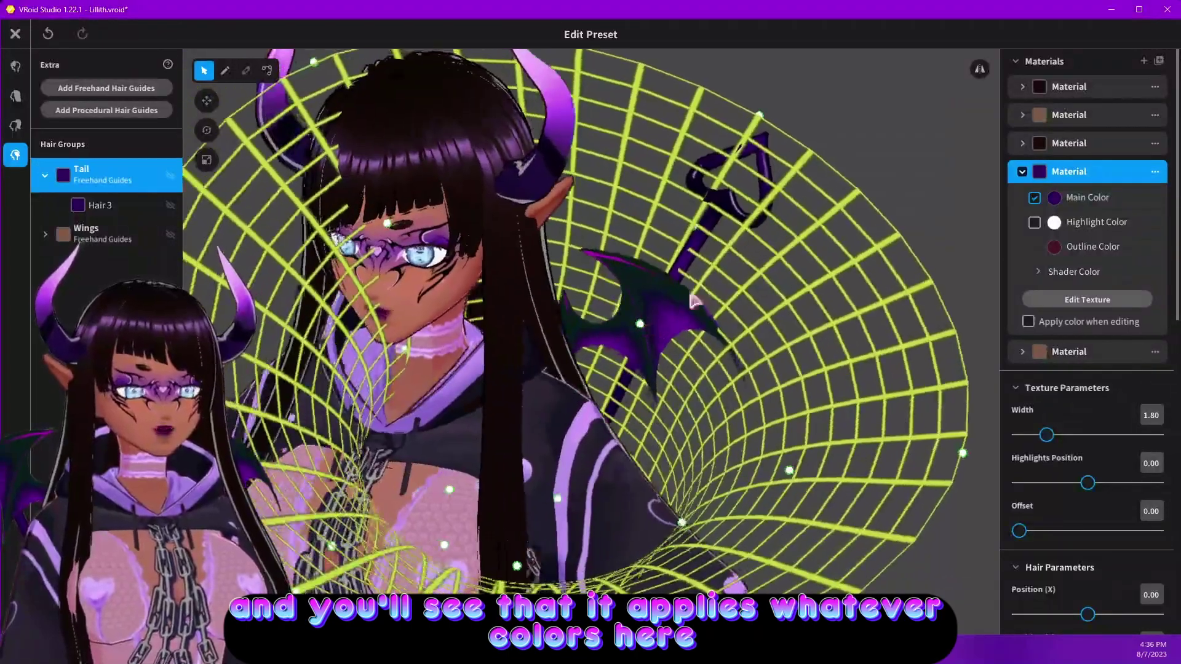
Step: Change the main color of the tail's material to a bright pink
{"action": "left_click", "coordinate": [1054, 198]}
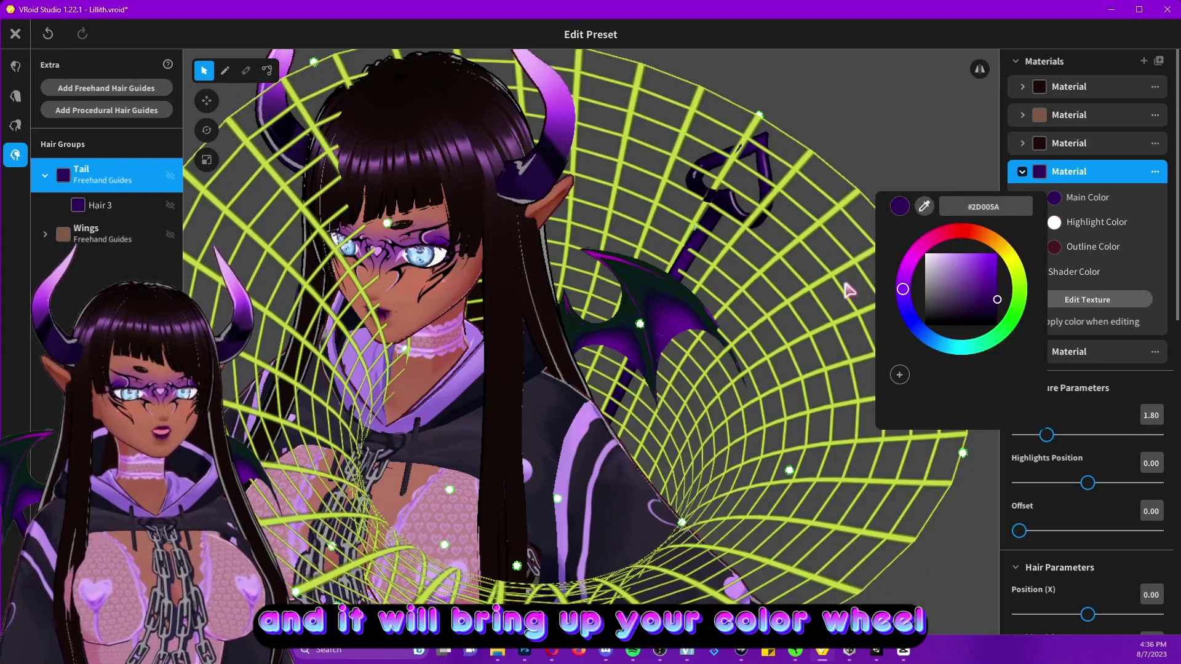
{"action": "left_click_drag", "start_coordinate": [996, 300], "coordinate": [925, 243]}
{"action": "left_click", "coordinate": [1109, 274]}
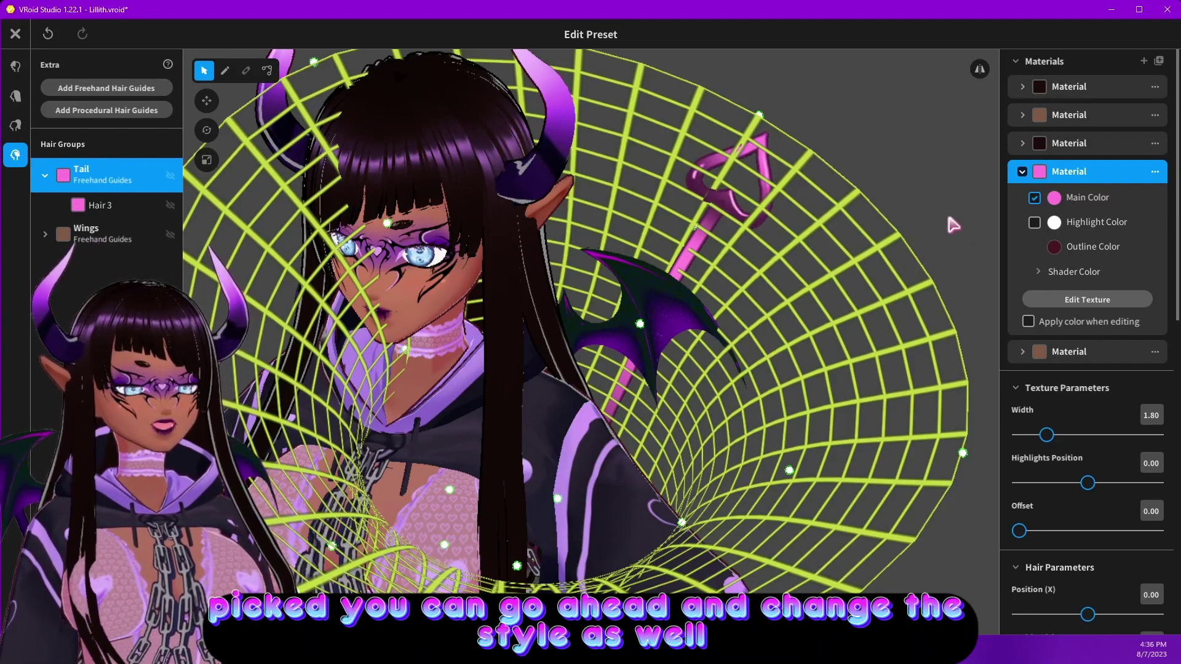
{"action": "right_click_drag", "start_coordinate": [946, 209], "coordinate": [943, 220]}
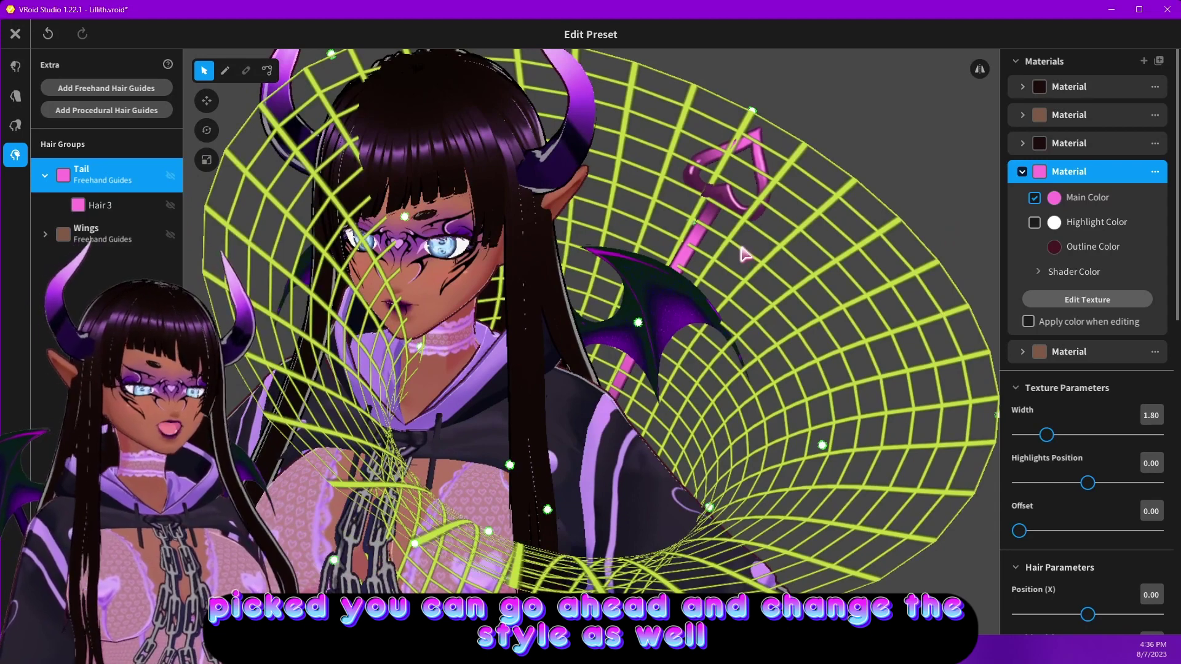
Step: Set the texture Offset of Hair 3 in the Tail group to 0.18 to switch the tail style, then deselect it
{"action": "scroll", "coordinate": [1109, 442], "scroll_direction": "down", "scroll_amount": 2}
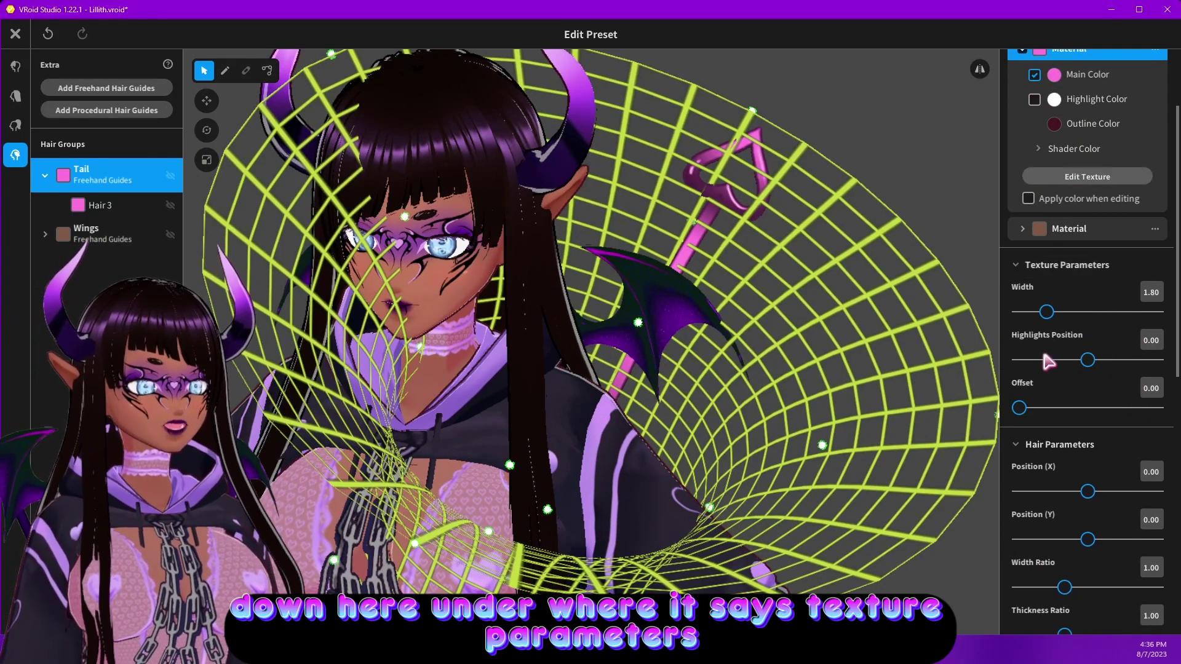
{"action": "scroll", "coordinate": [1114, 400], "scroll_direction": "down", "scroll_amount": 1}
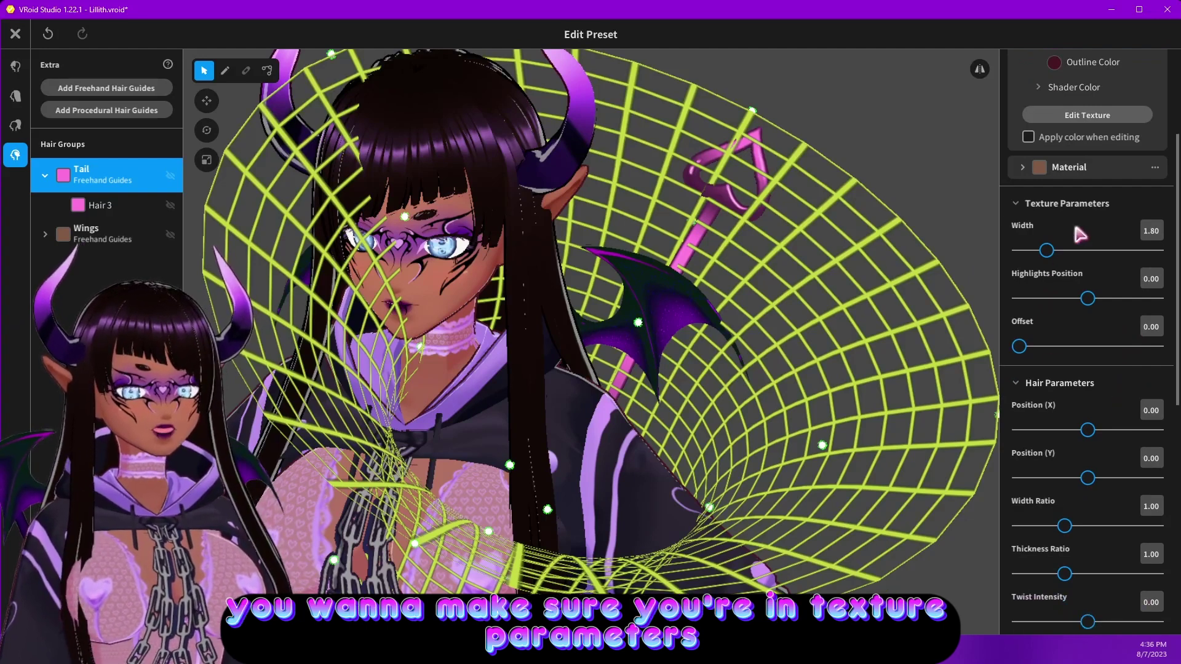
{"action": "scroll", "coordinate": [1045, 246], "scroll_direction": "down", "scroll_amount": 1}
{"action": "scroll", "coordinate": [1039, 326], "scroll_direction": "up", "scroll_amount": 1}
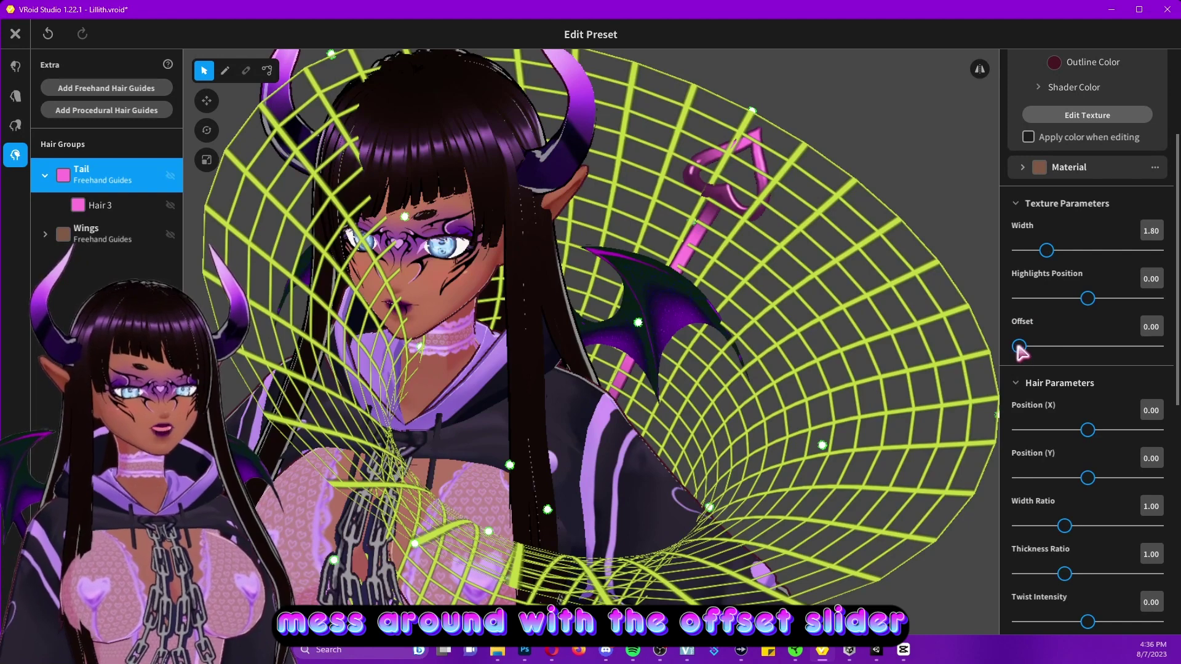
{"action": "left_click", "coordinate": [78, 205]}
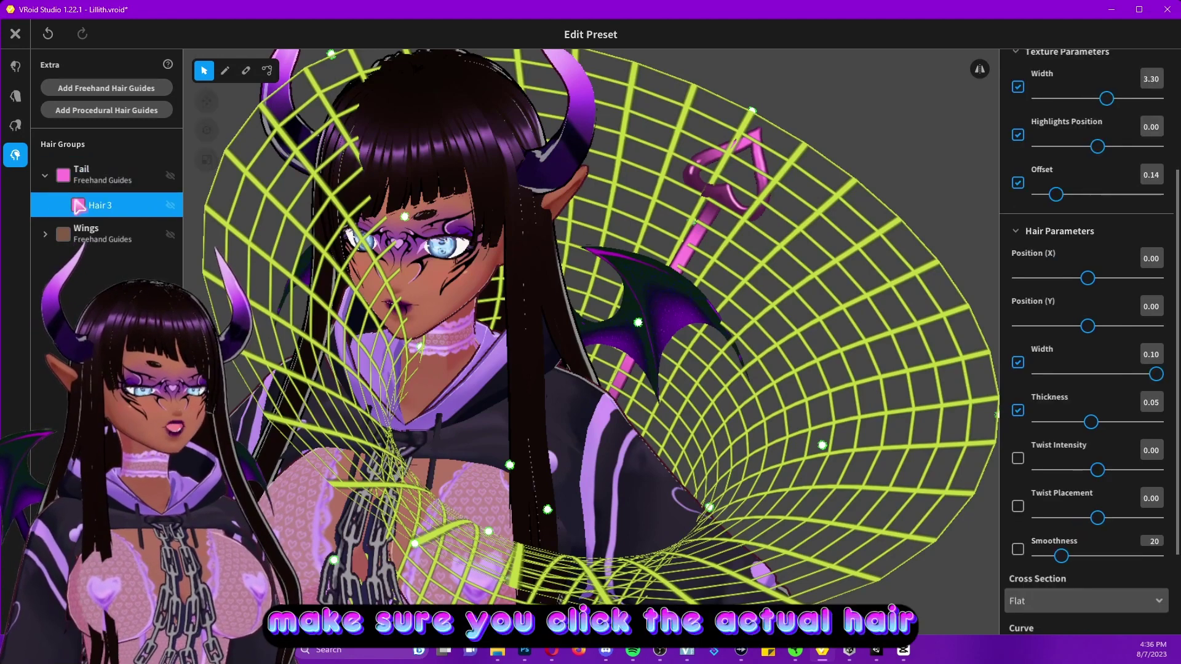
{"action": "left_click", "coordinate": [105, 177]}
{"action": "left_click", "coordinate": [74, 205]}
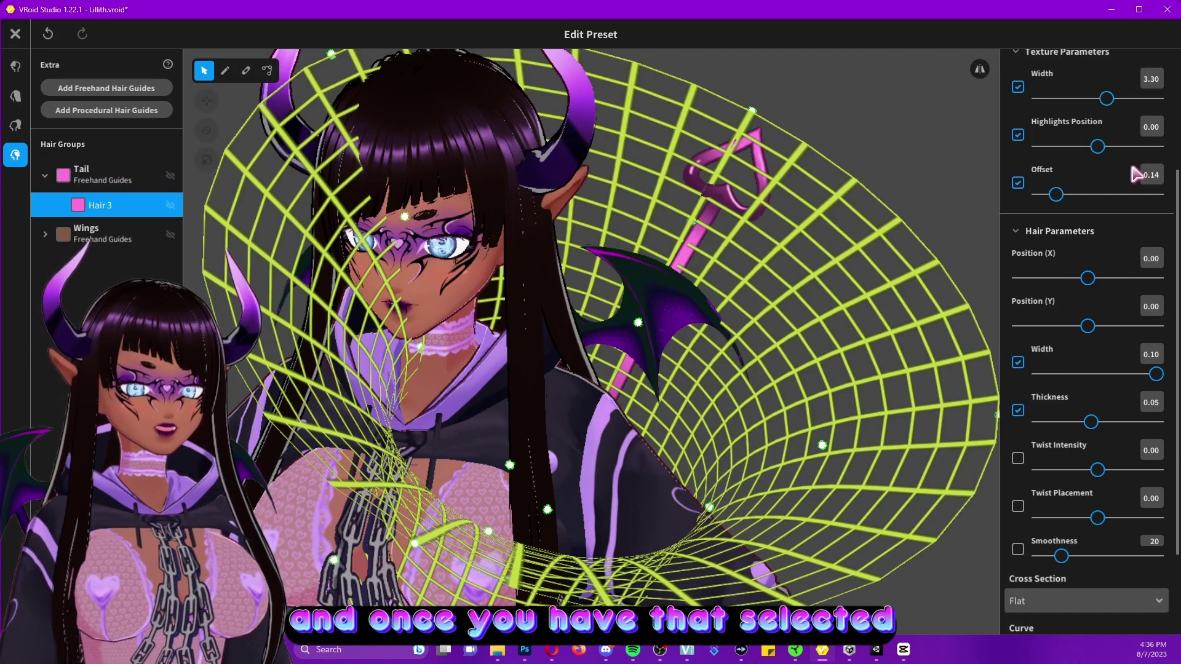
{"action": "scroll", "coordinate": [1107, 249], "scroll_direction": "up", "scroll_amount": 2}
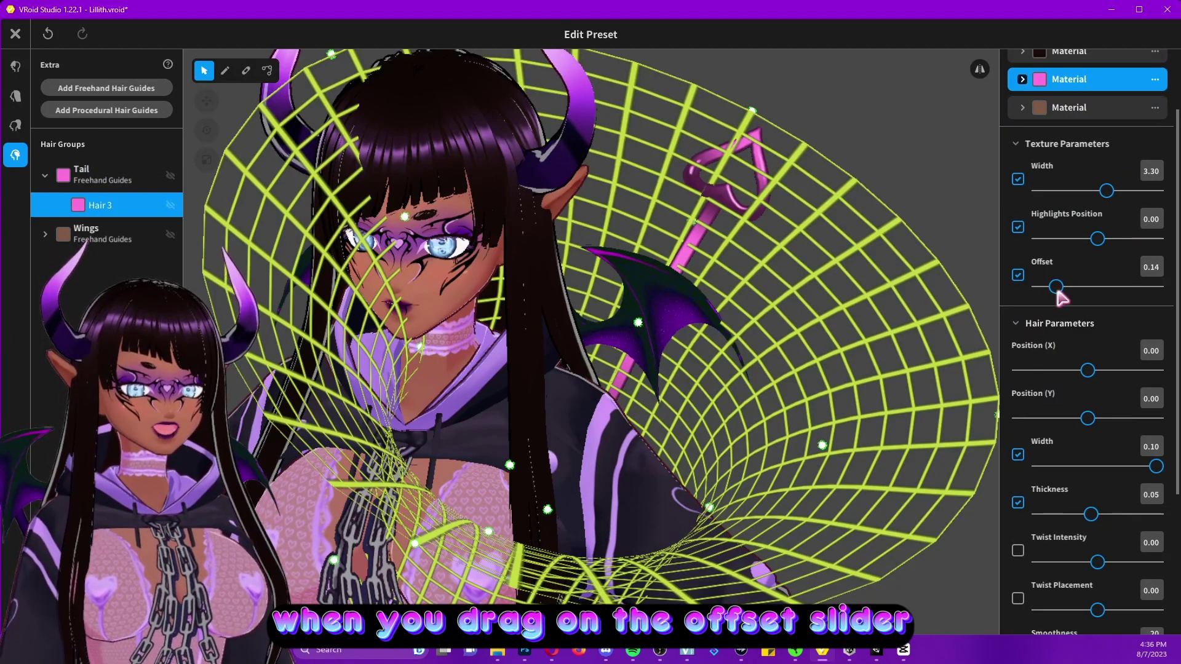
{"action": "left_click_drag", "start_coordinate": [1055, 287], "coordinate": [1059, 305]}
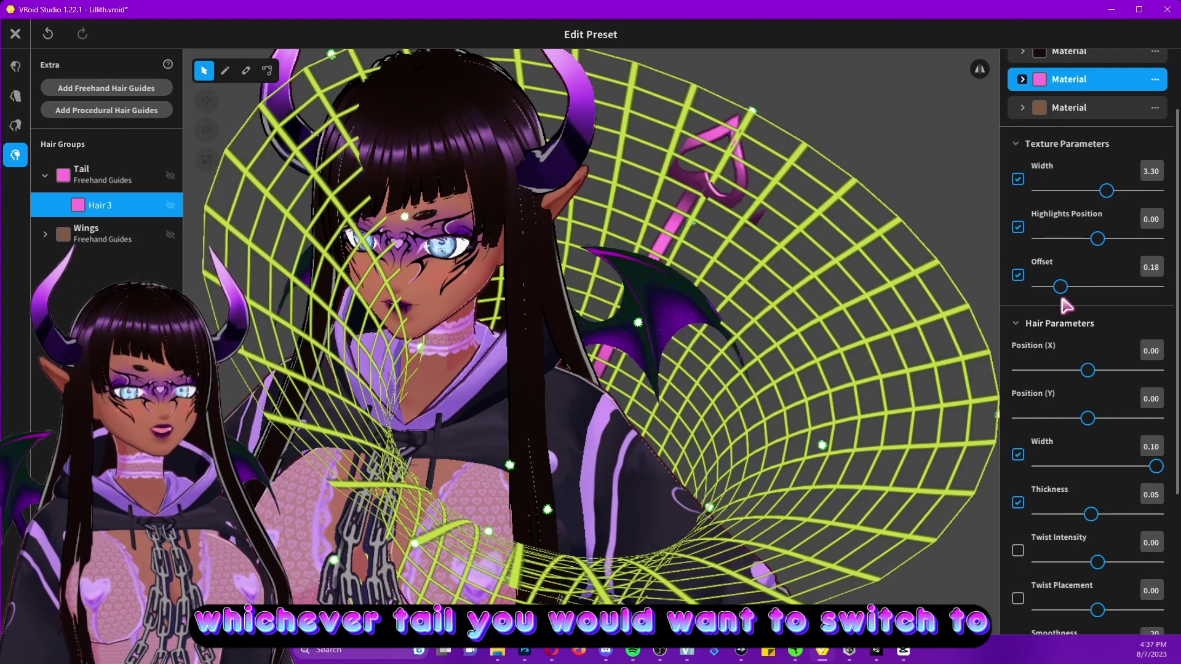
{"action": "left_click", "coordinate": [750, 312]}
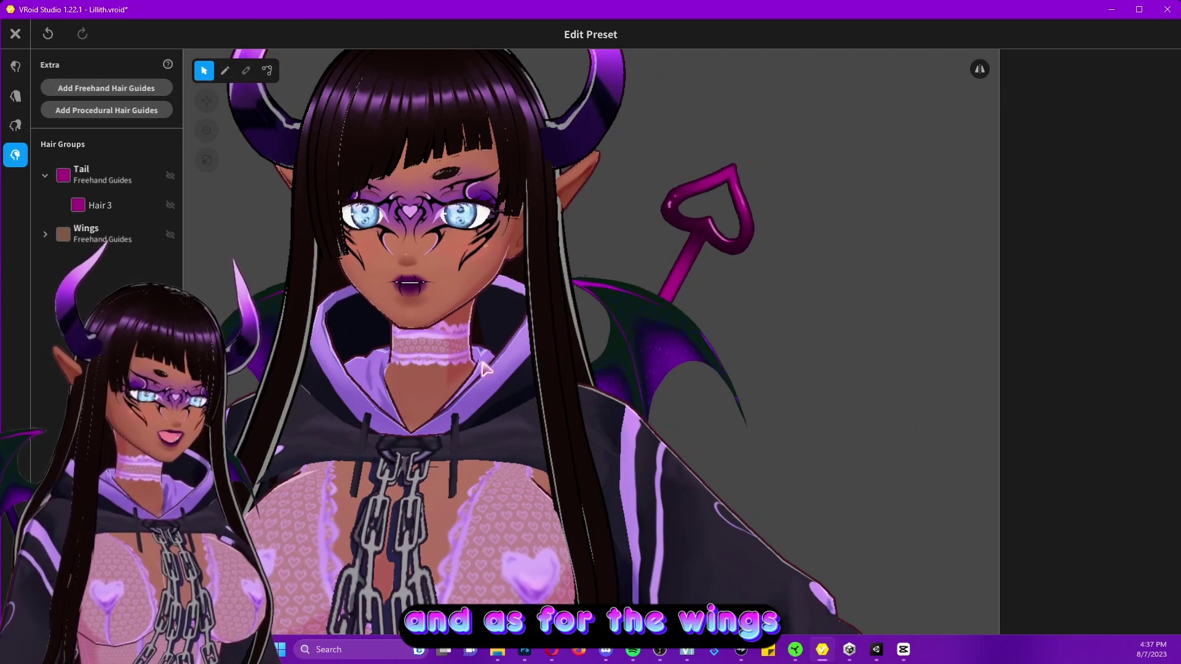
Step: Select Hair 3 in the Wings group and open its assigned material for texture editing
{"action": "middle_click_drag", "start_coordinate": [615, 348], "coordinate": [543, 349]}
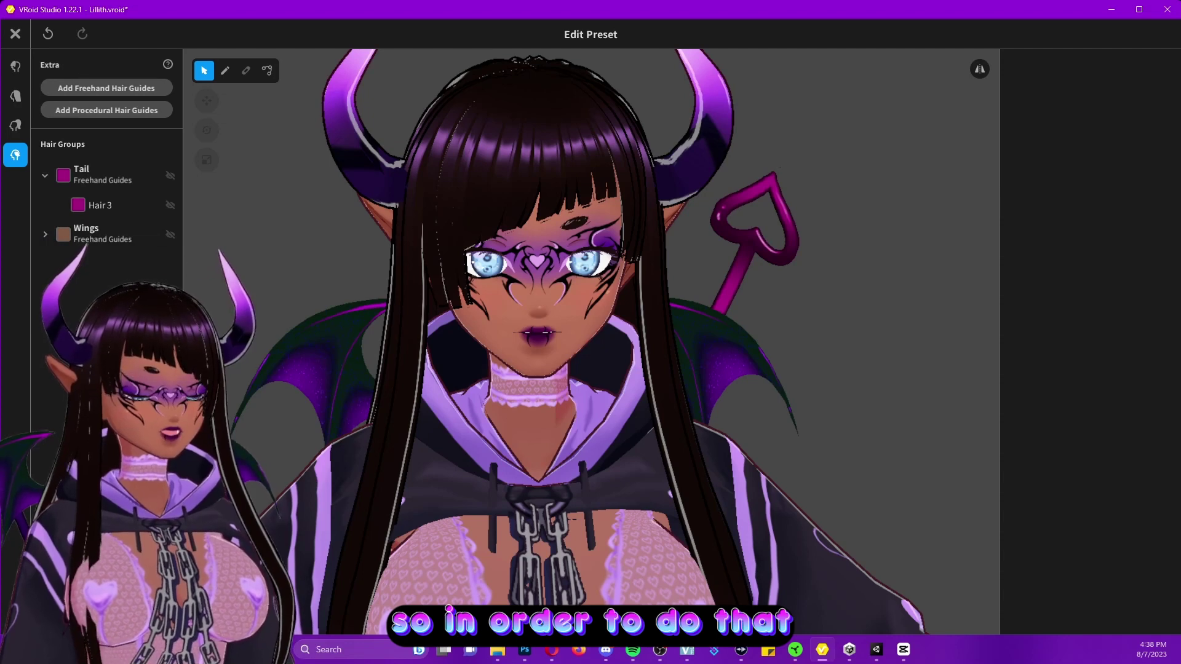
{"action": "left_click", "coordinate": [115, 243]}
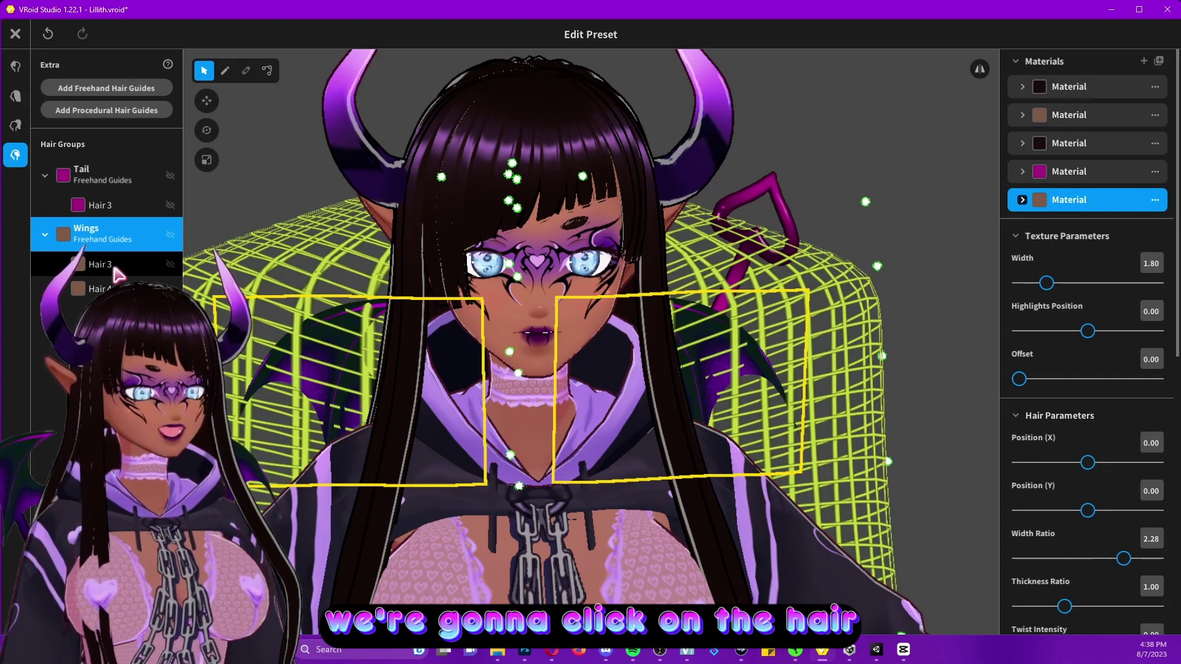
{"action": "left_click", "coordinate": [434, 269]}
{"action": "right_click_drag", "start_coordinate": [434, 269], "coordinate": [708, 228]}
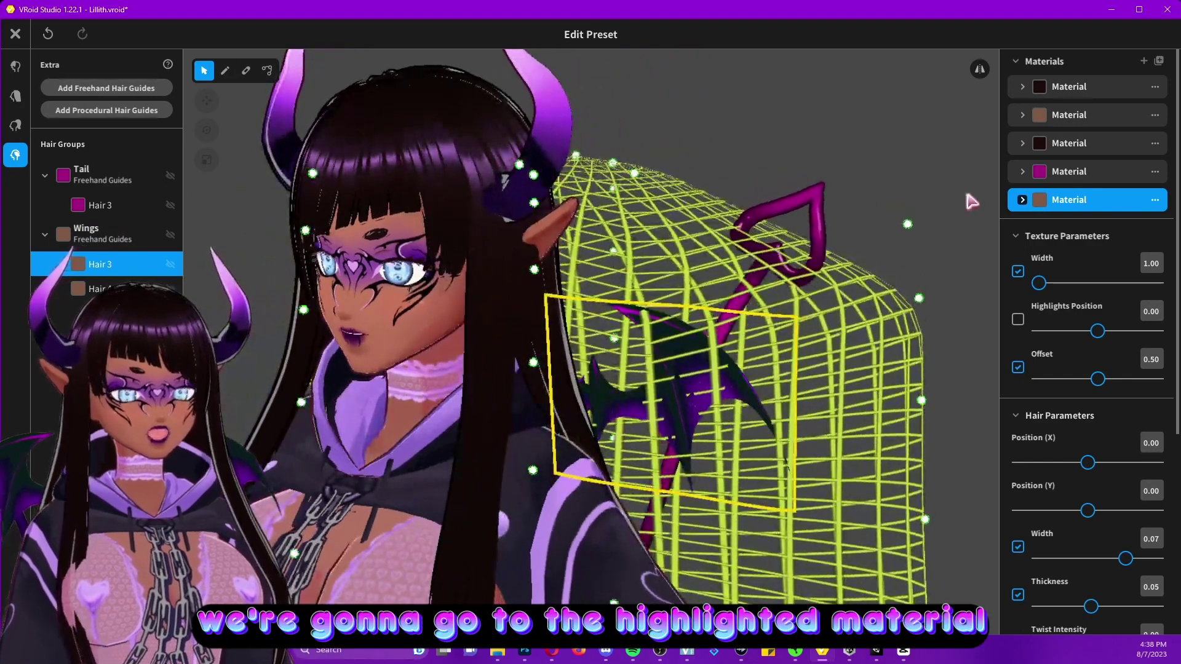
{"action": "left_click", "coordinate": [1022, 200]}
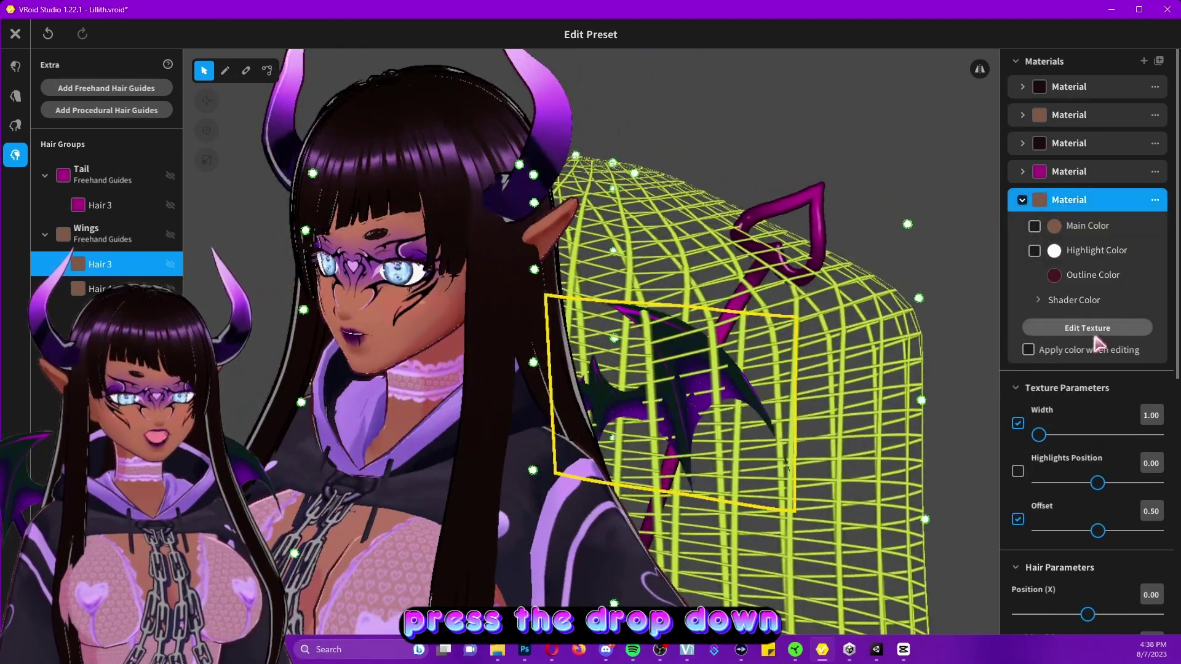
{"action": "left_click", "coordinate": [1059, 335]}
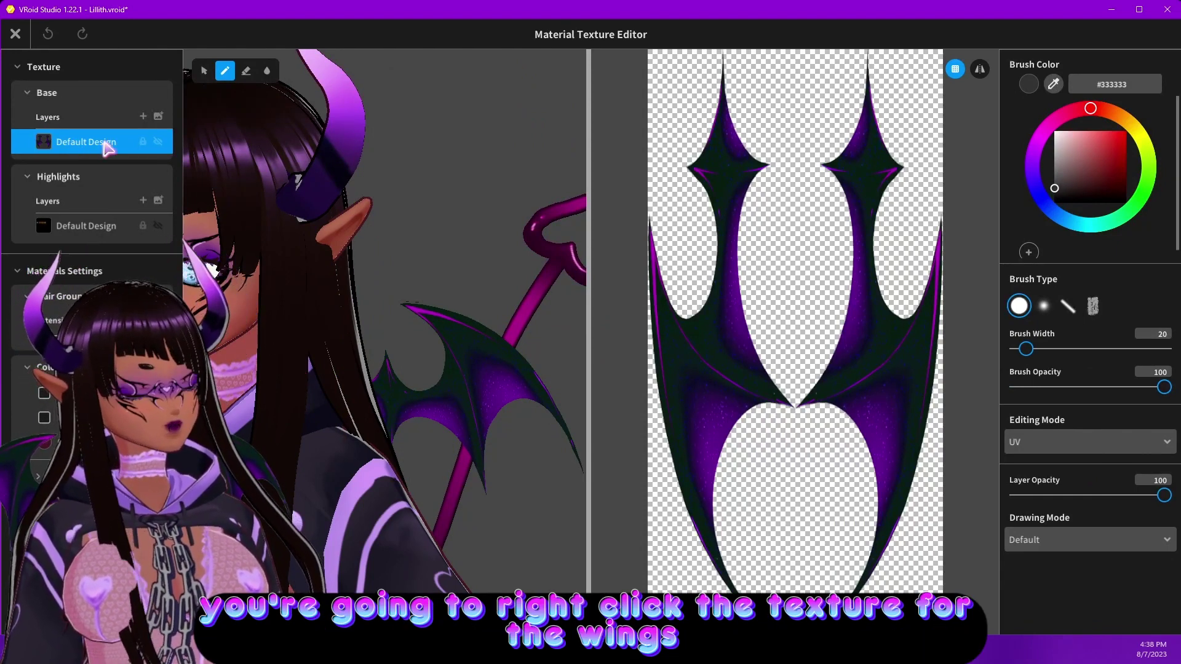
Step: Import the bat wing Pink image into the Default Design base layer of the wings texture
{"action": "right_click", "coordinate": [85, 148]}
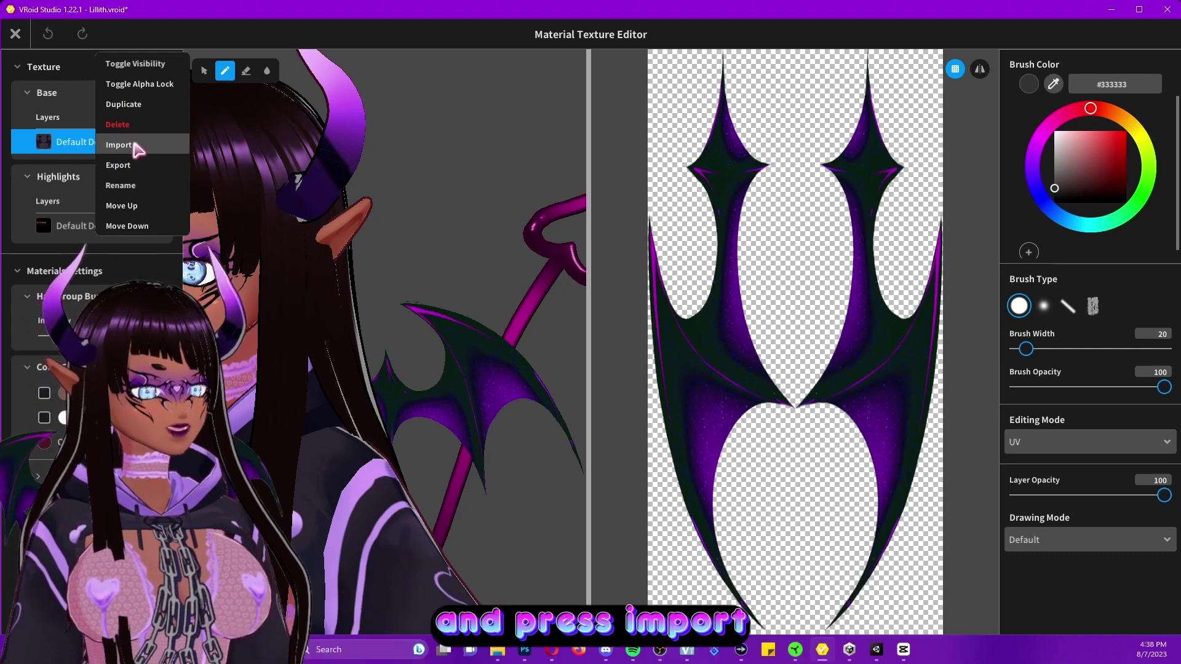
{"action": "left_click", "coordinate": [134, 146]}
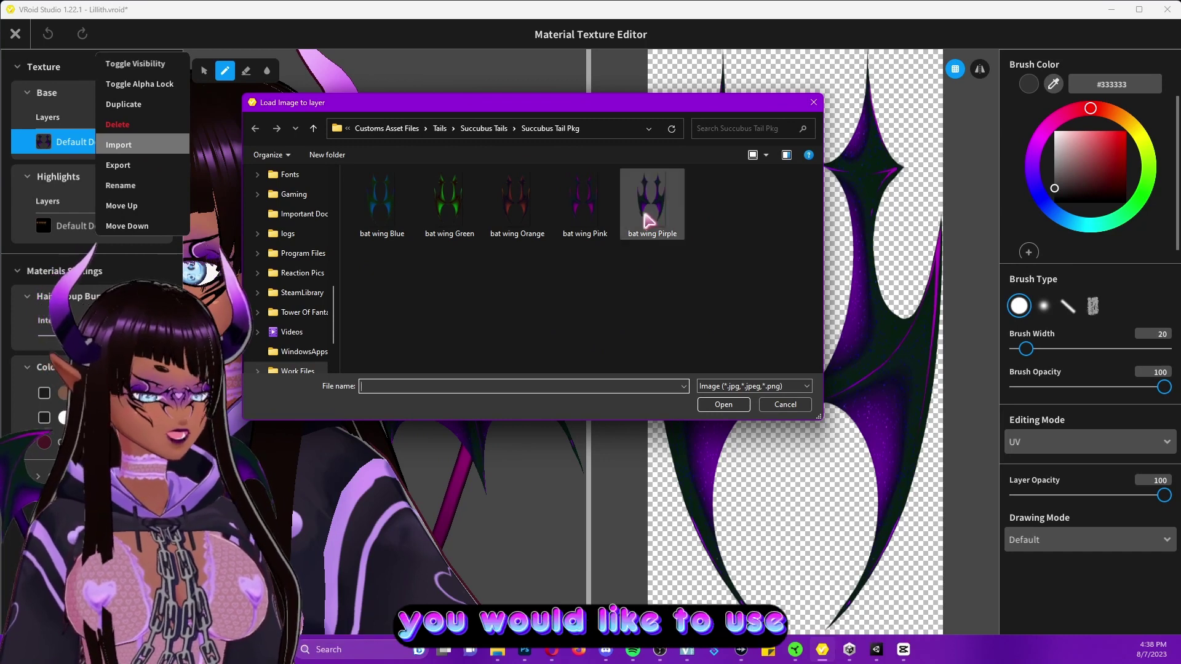
{"action": "double_click", "coordinate": [578, 209]}
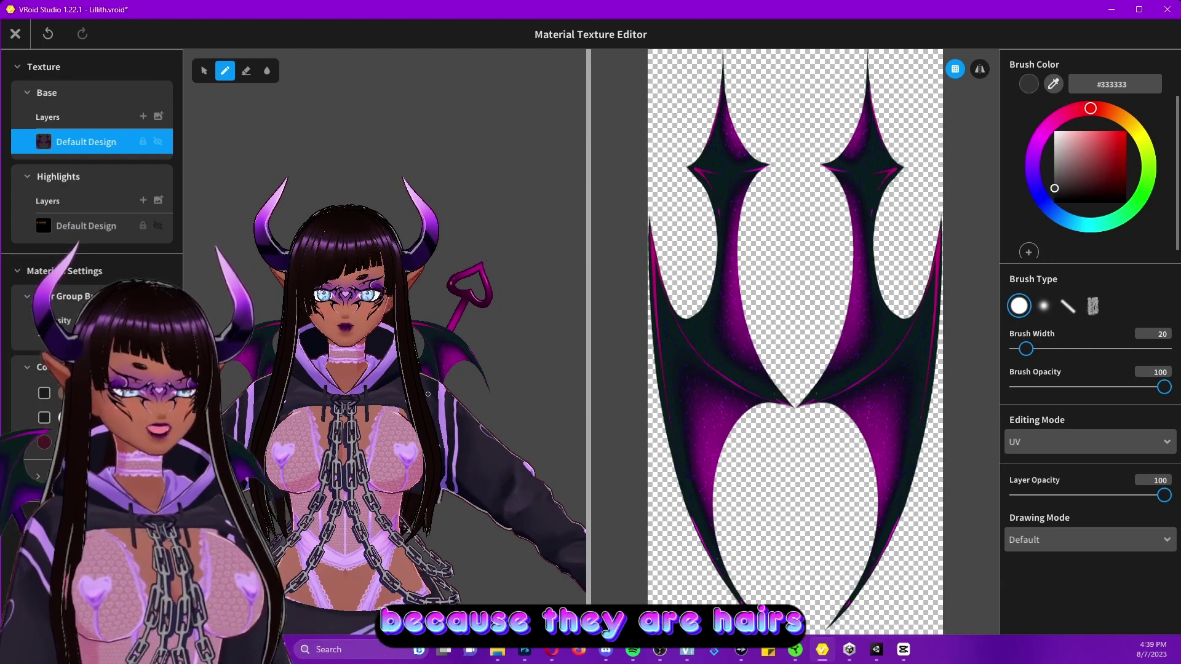
{"action": "right_click_drag", "start_coordinate": [427, 394], "coordinate": [402, 397]}
{"action": "right_click_drag", "start_coordinate": [394, 381], "coordinate": [413, 383]}
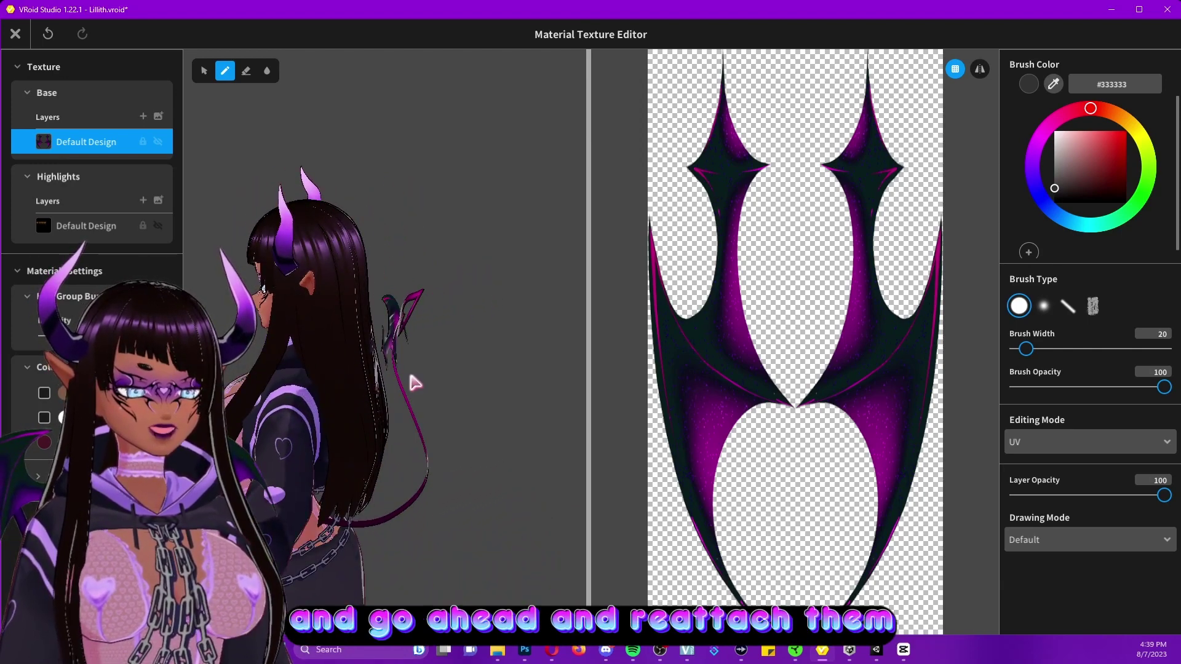
{"action": "right_click_drag", "start_coordinate": [318, 454], "coordinate": [453, 455]}
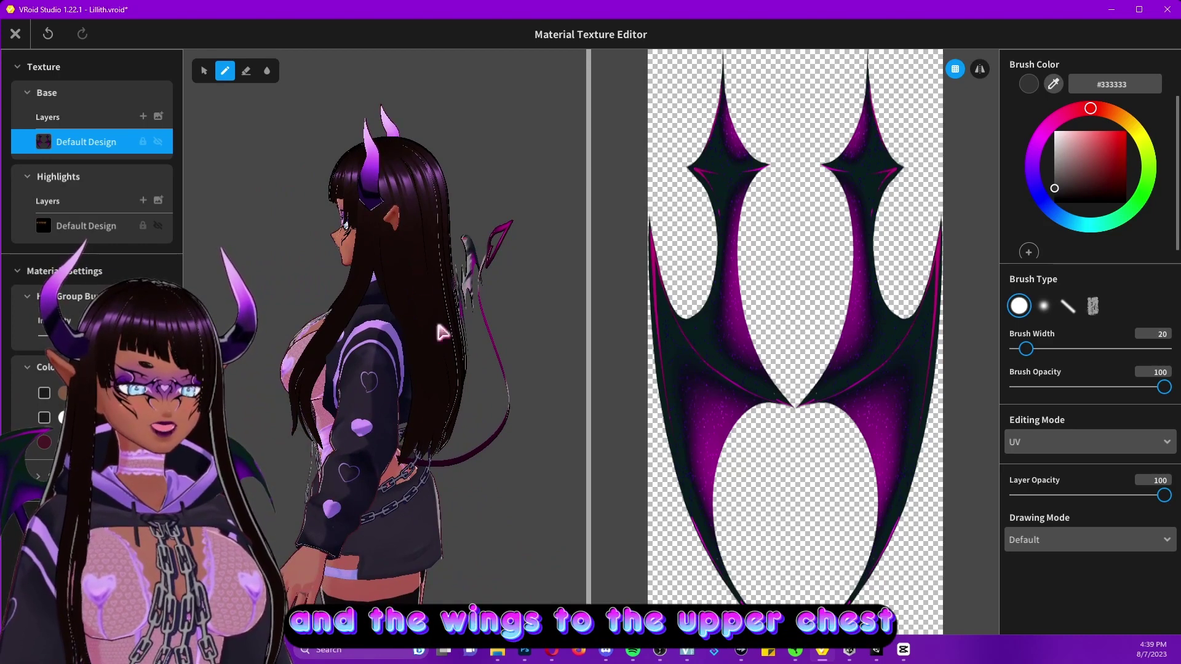
{"action": "right_click_drag", "start_coordinate": [456, 302], "coordinate": [346, 396]}
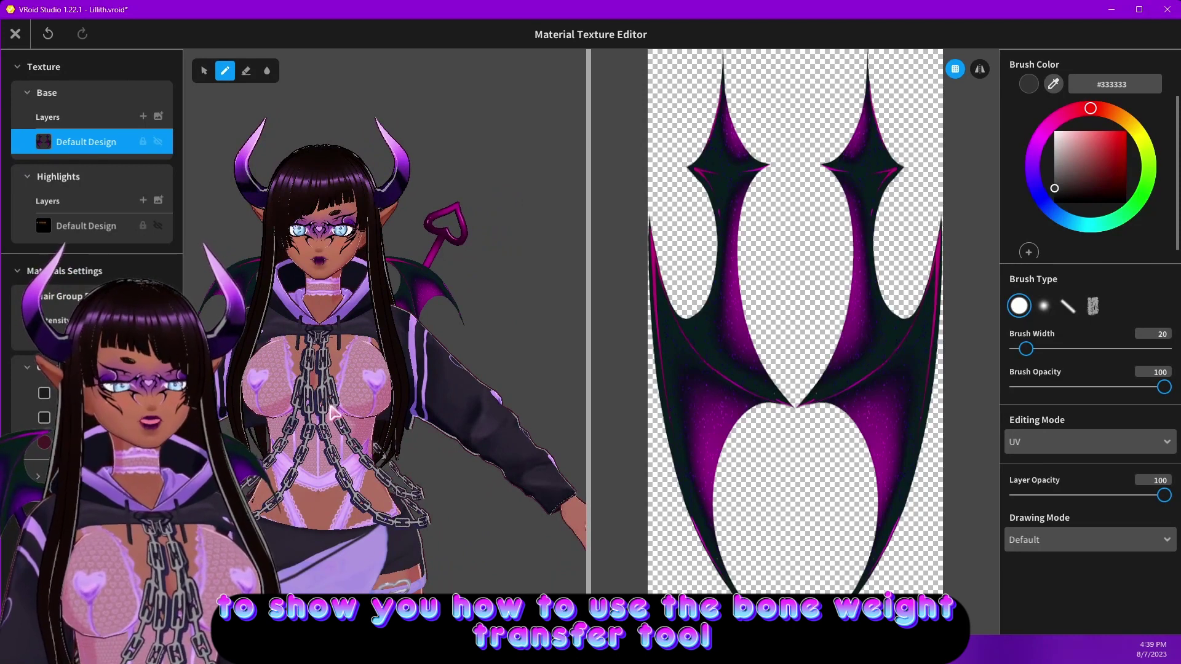
{"action": "middle_click_drag", "start_coordinate": [332, 410], "coordinate": [375, 401]}
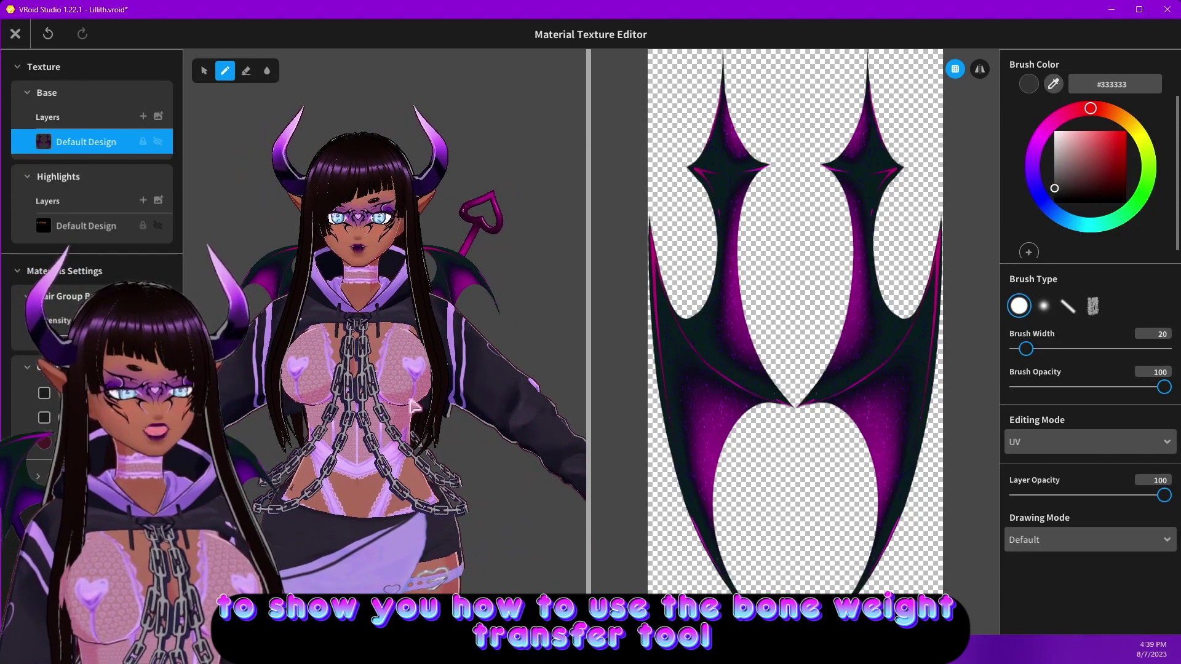